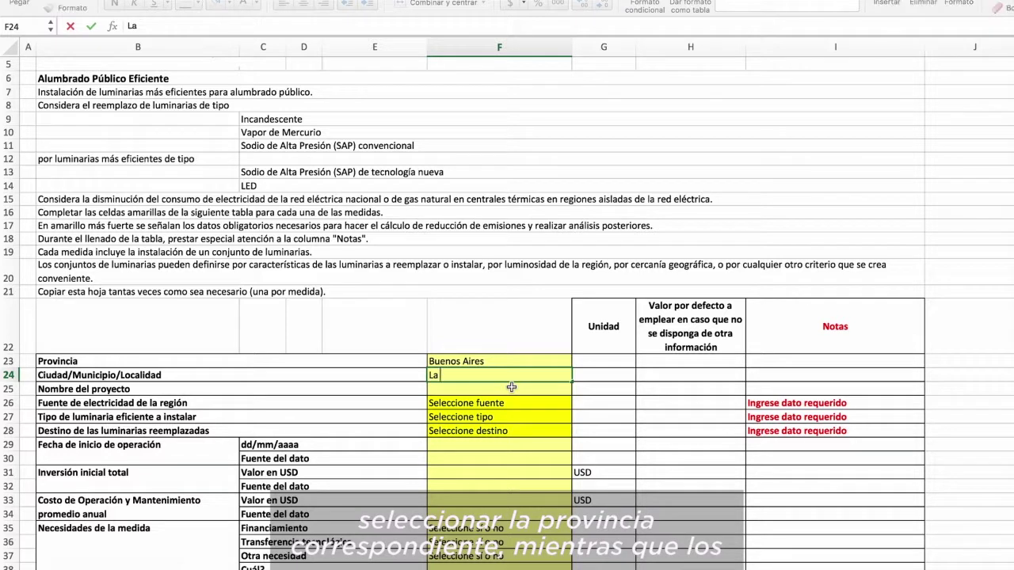
# Step: Complete the city/municipality as La Matanza and enter Luminarias as the project name
pyautogui.write('tanza')
pyautogui.press('Return')
pyautogui.write('Luminarias')
pyautogui.press('Return')
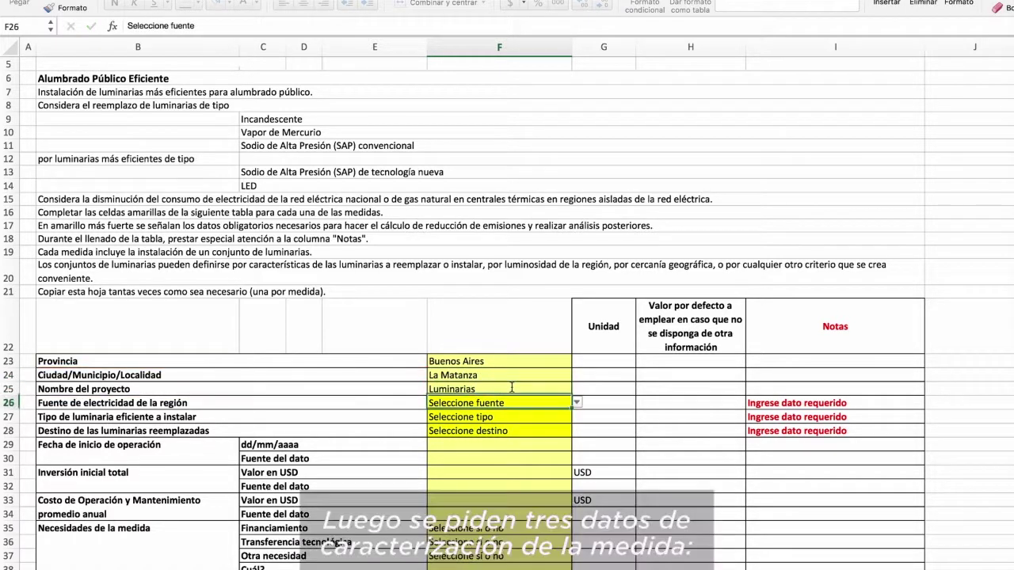
# Step: Examine the choices offered for the region's electricity source, the efficient luminaire type and the destination of the replaced luminaires
pyautogui.click(577, 404)
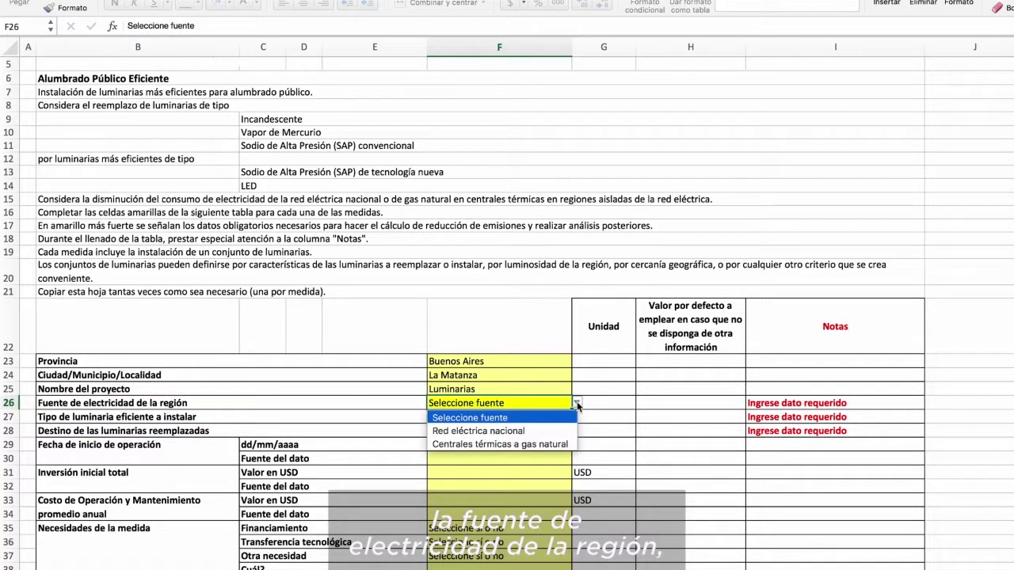
pyautogui.click(564, 417)
pyautogui.click(578, 418)
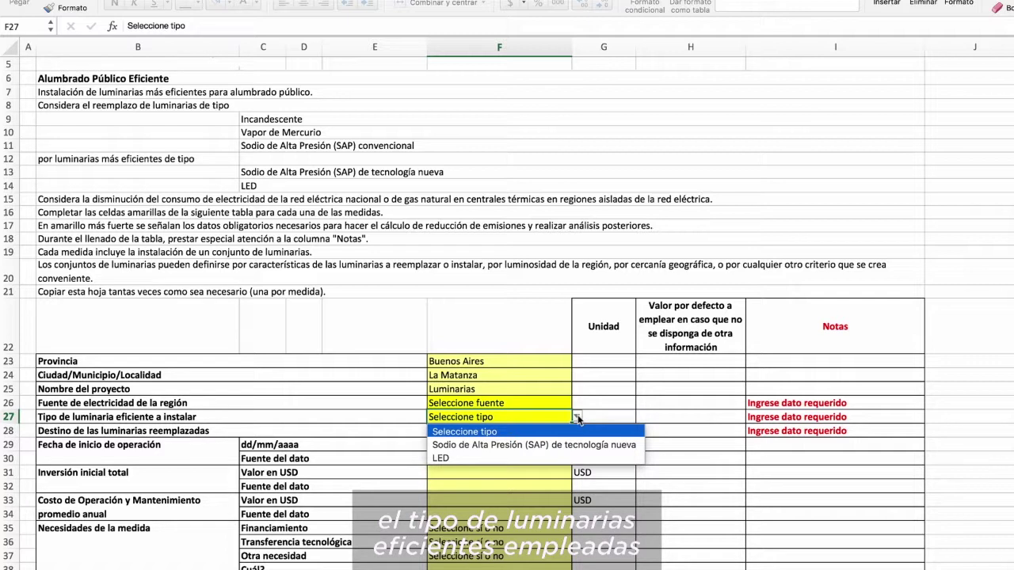
pyautogui.click(578, 418)
pyautogui.click(553, 432)
pyautogui.click(576, 431)
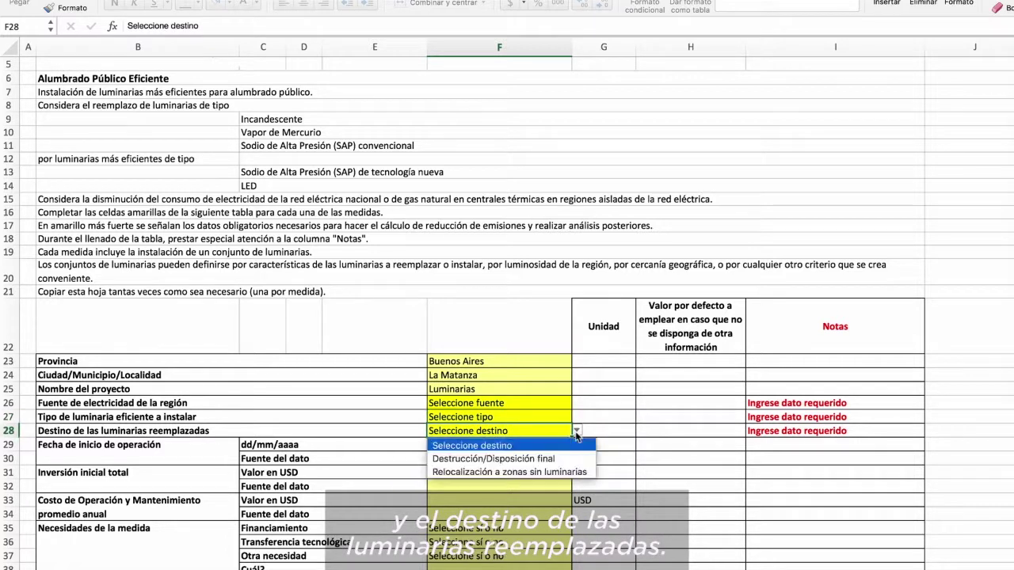
pyautogui.click(577, 432)
# Step: Set the region's electricity source to Red eléctrica nacional and the efficient luminaire type to LED
pyautogui.click(572, 404)
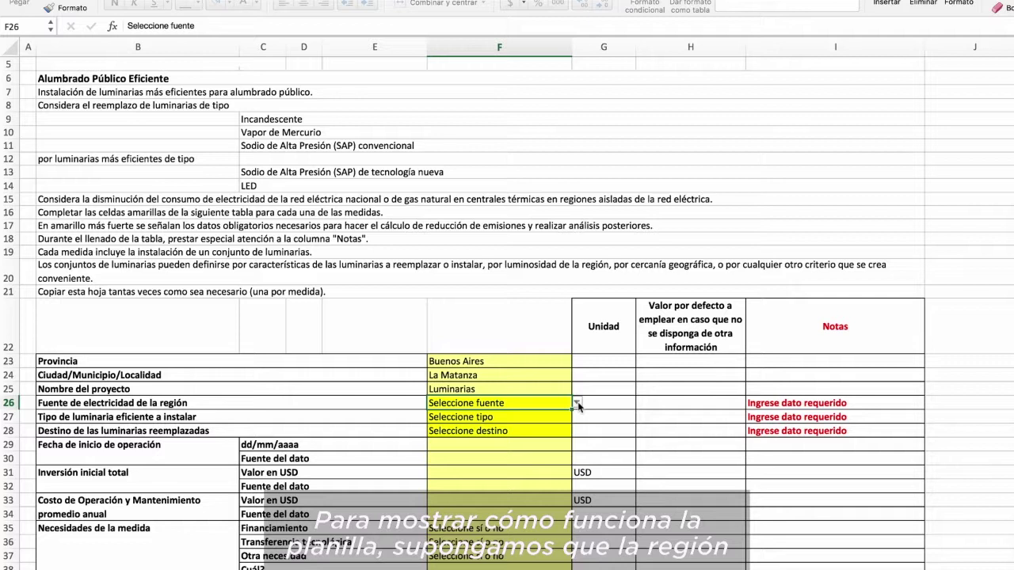
pyautogui.click(578, 405)
pyautogui.click(552, 426)
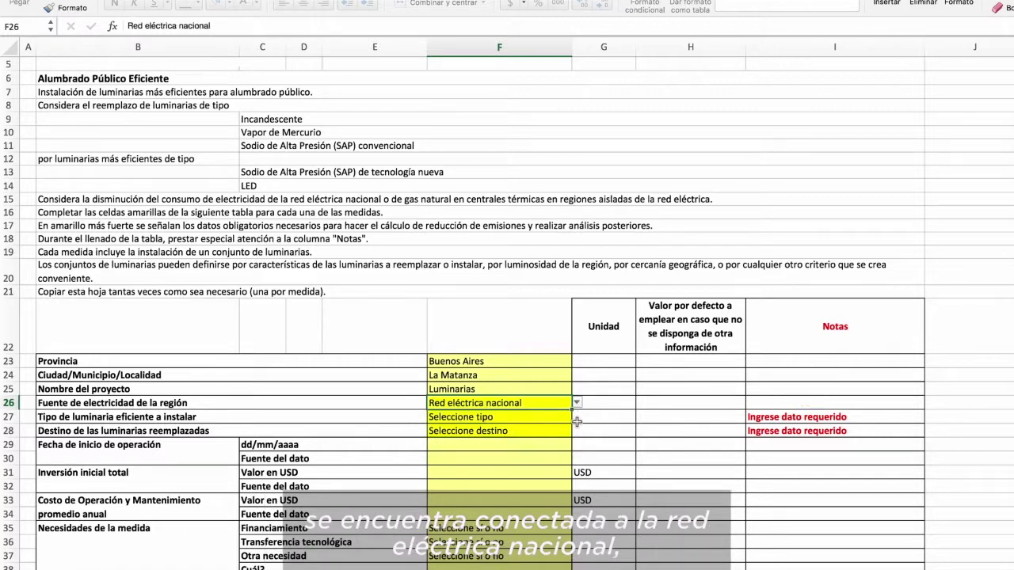
pyautogui.click(559, 420)
pyautogui.click(578, 417)
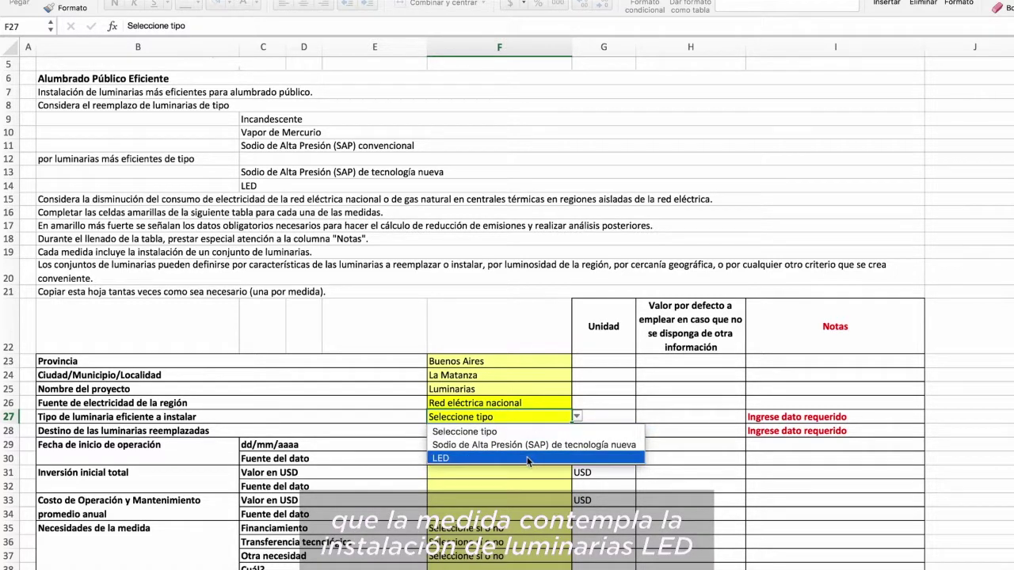
pyautogui.click(557, 458)
# Step: Set the destination of the replaced luminaires to Destrucción/Disposición final
pyautogui.click(561, 435)
pyautogui.click(577, 432)
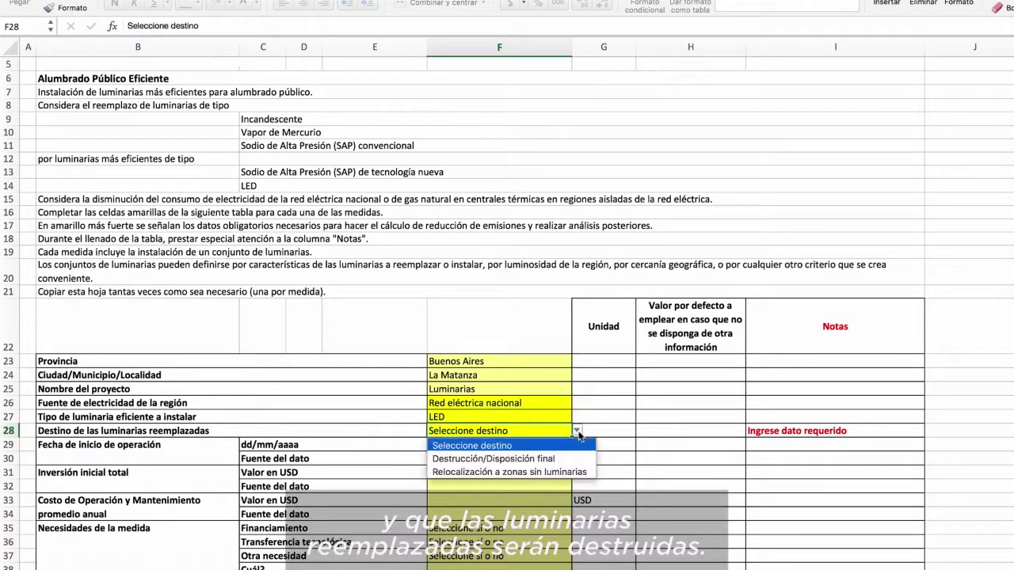
pyautogui.click(561, 459)
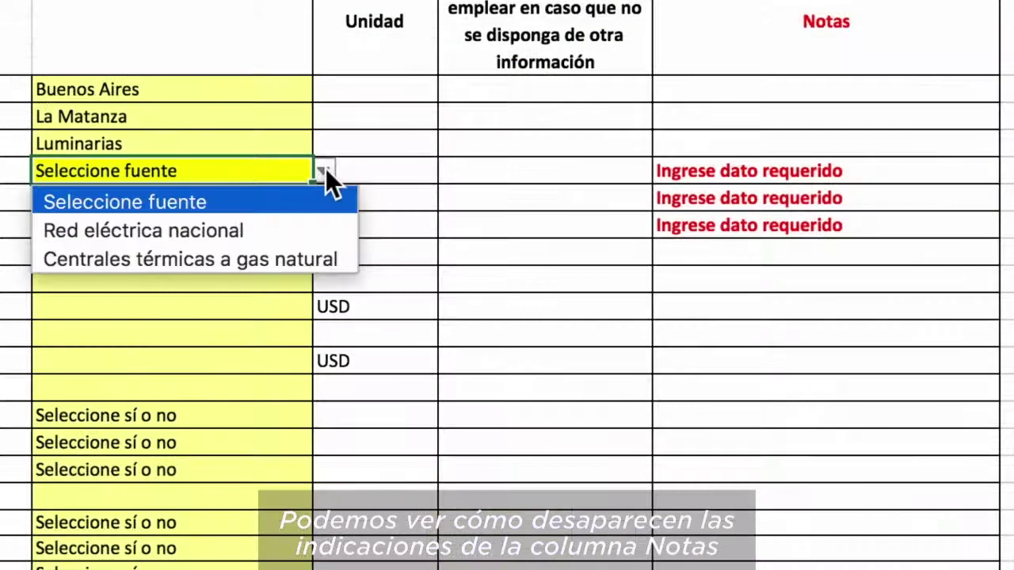
# Step: Choose Red eléctrica nacional as the electricity source in F26 and LED as the luminaire type in F27
pyautogui.click(276, 228)
pyautogui.click(277, 198)
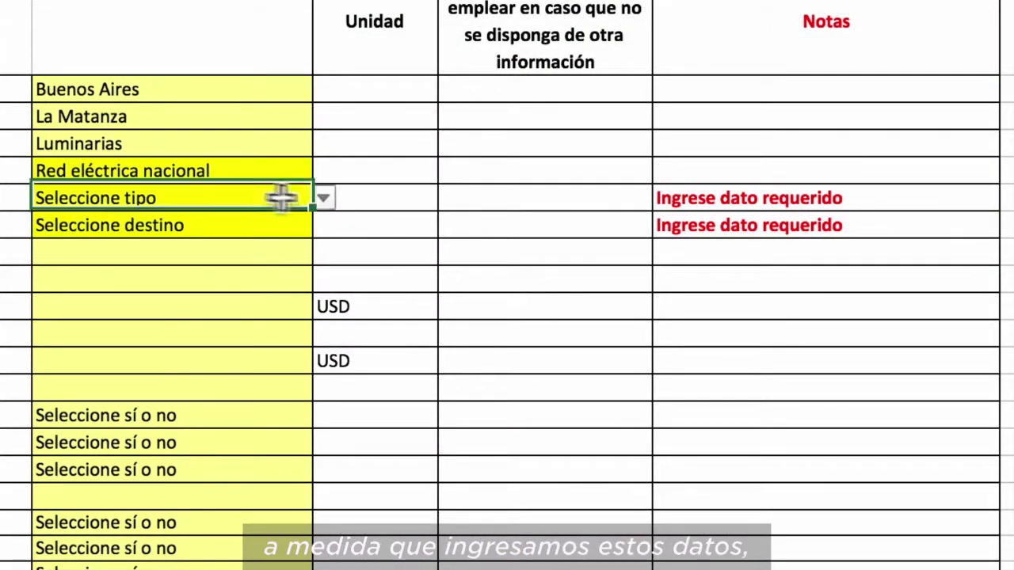
pyautogui.click(323, 198)
pyautogui.click(245, 287)
# Step: Choose Destrucción/Disposición final for the replaced luminaires in F28
pyautogui.click(262, 235)
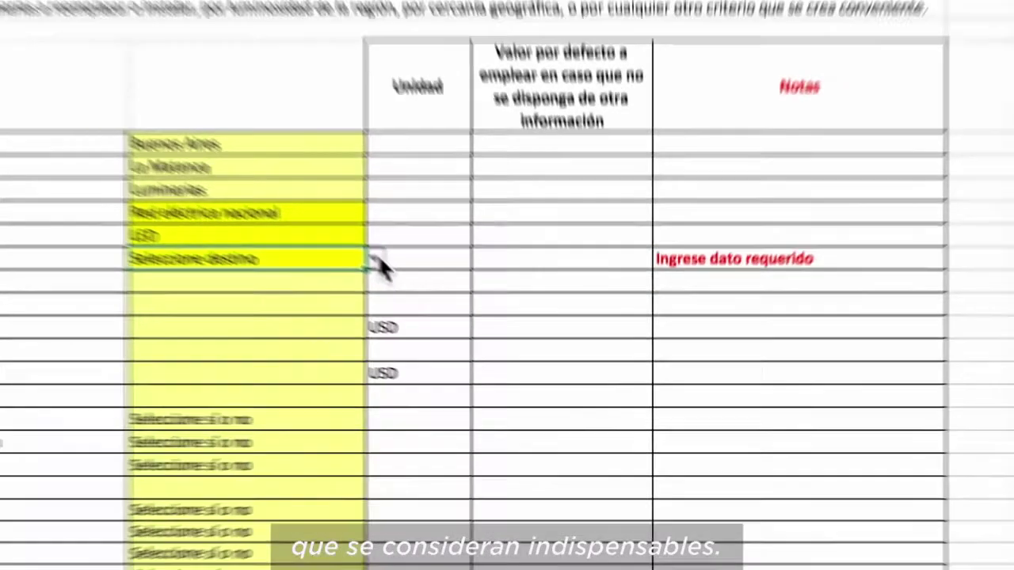
pyautogui.click(375, 259)
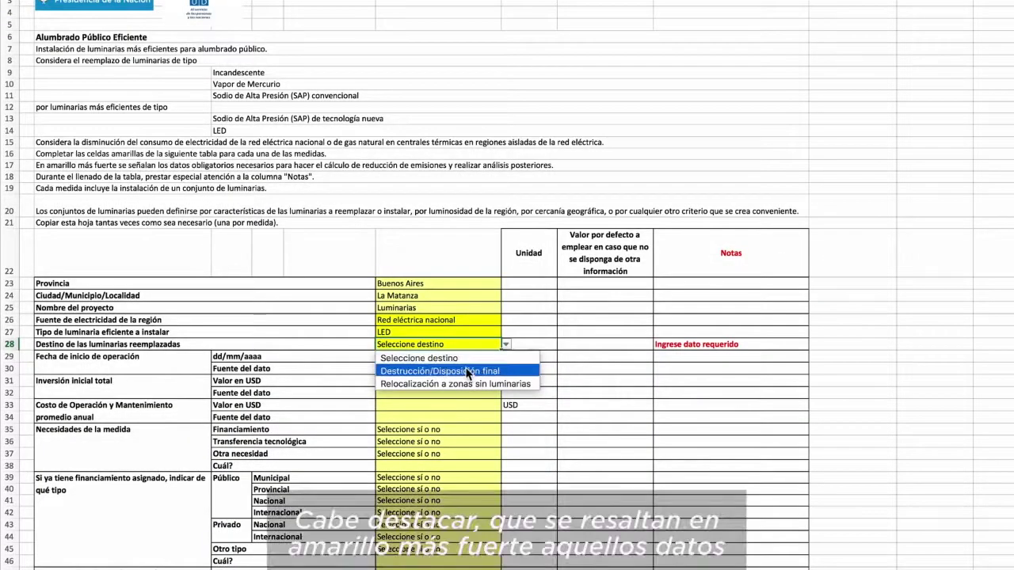
pyautogui.click(468, 371)
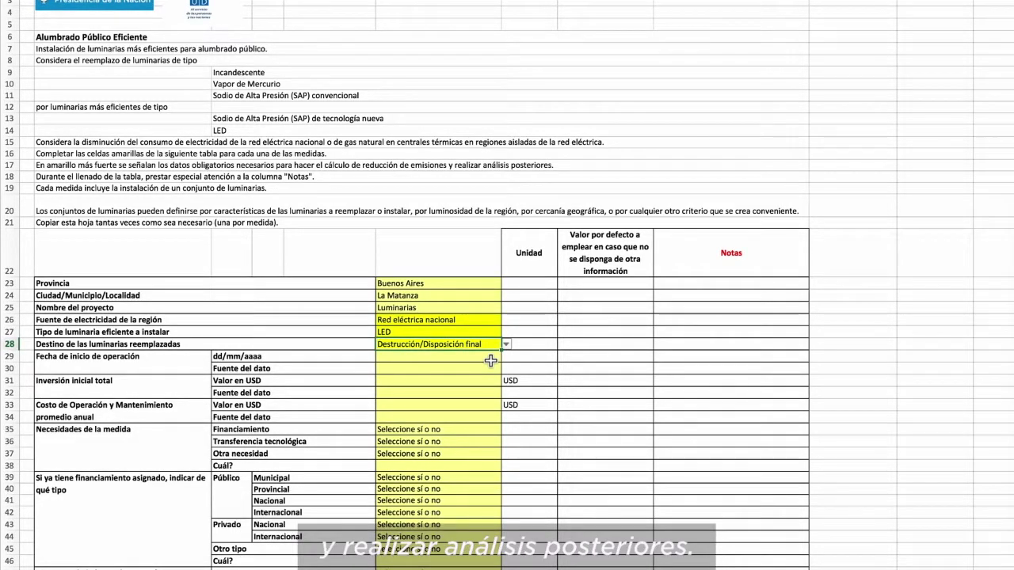
# Step: Set the replaced luminaires' average remaining useful life to 2 years and the daily hours of artificial lighting to 11
pyautogui.scroll(-20, 460, 391)
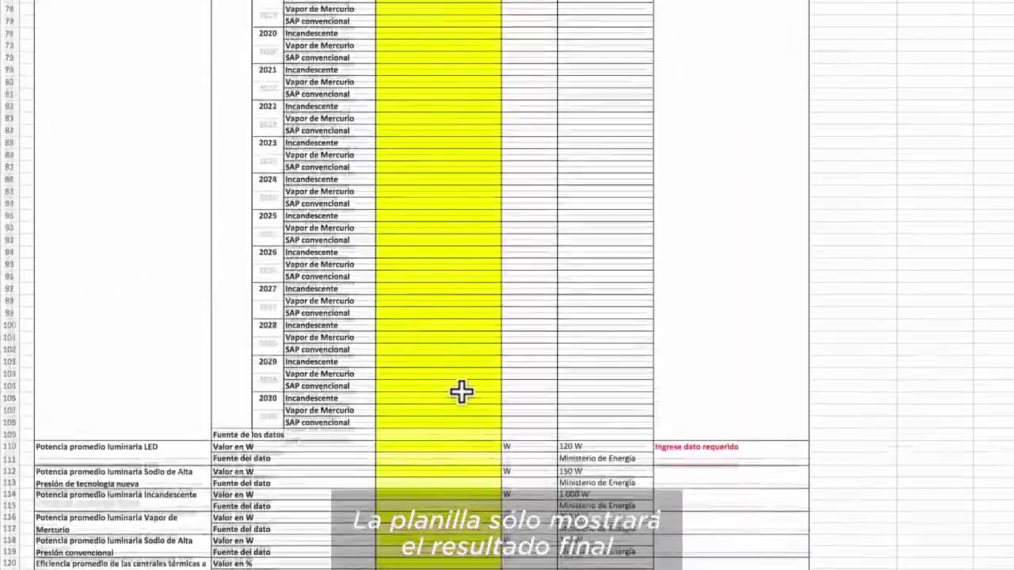
pyautogui.scroll(-7, 461, 392)
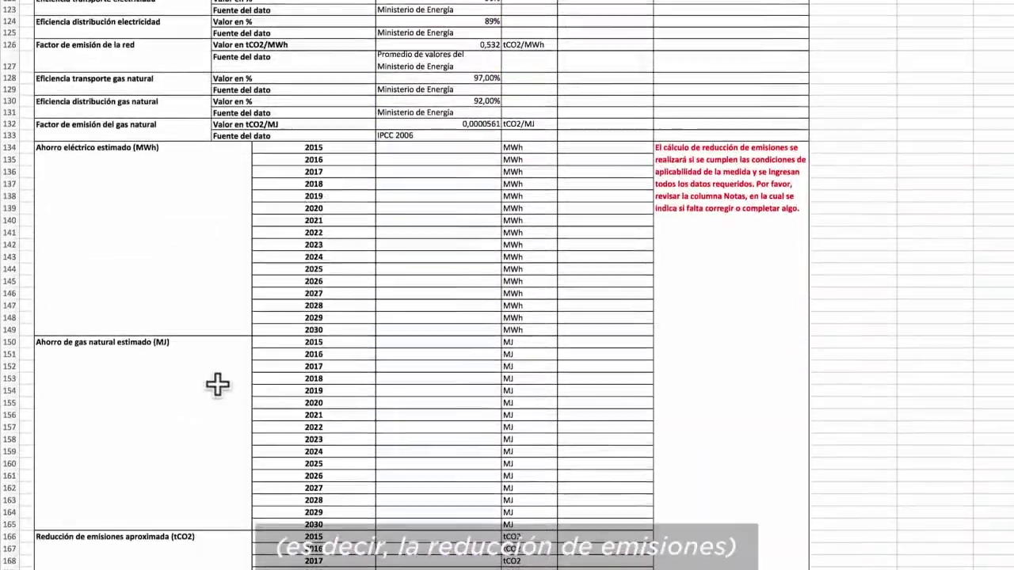
pyautogui.scroll(-2, 165, 486)
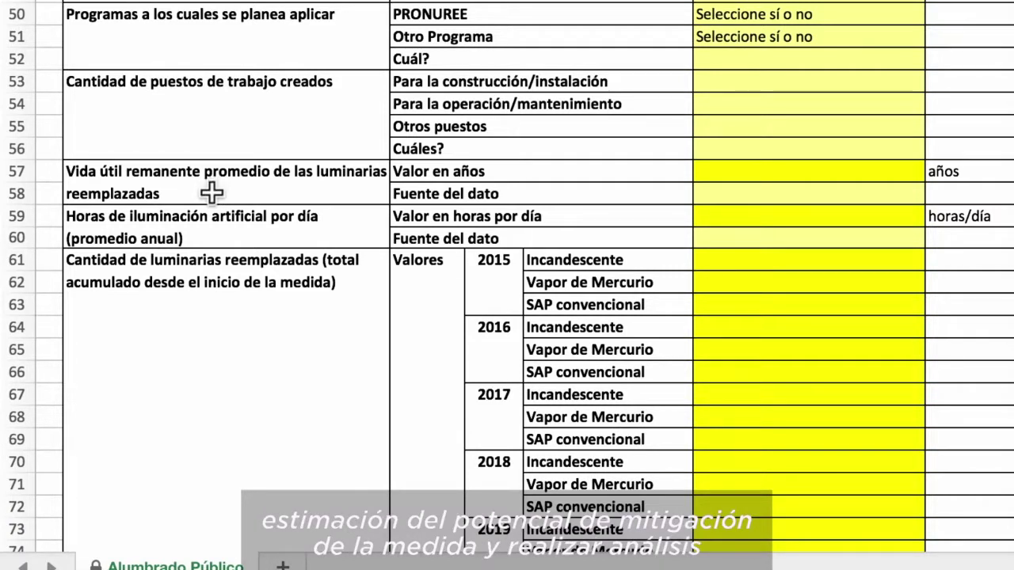
pyautogui.scroll(3, 358, 349)
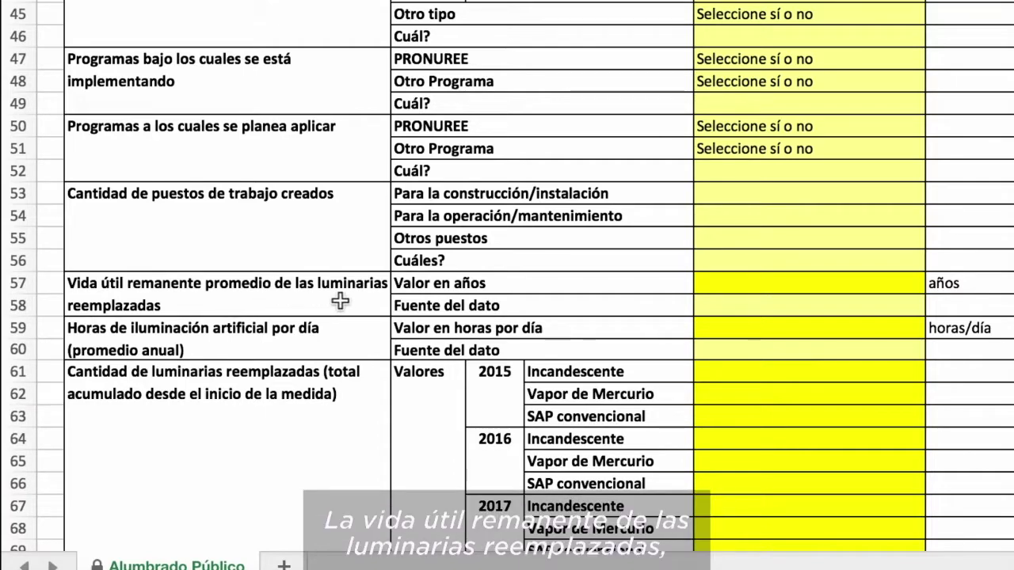
pyautogui.click(784, 295)
pyautogui.scroll(2, 803, 299)
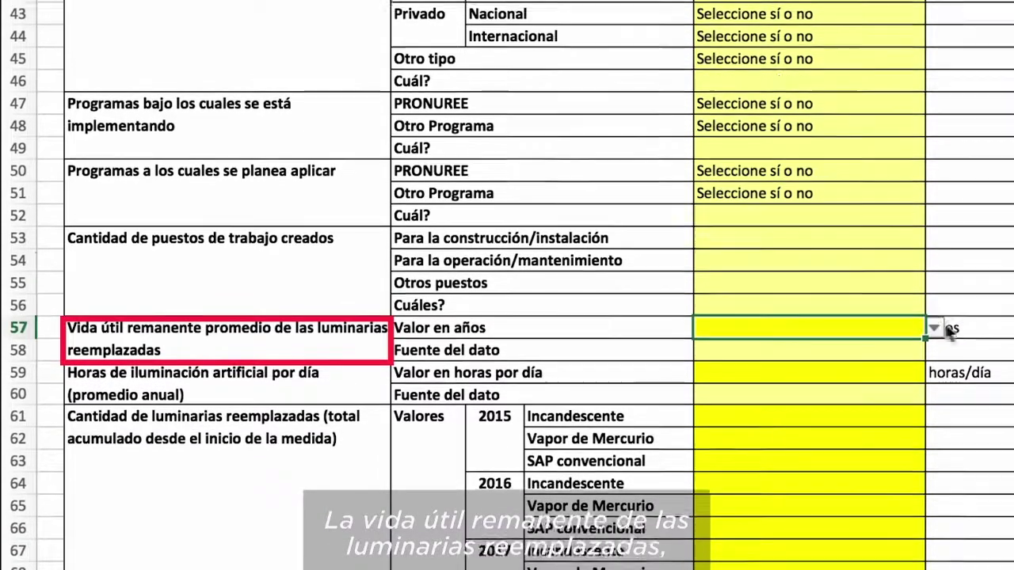
pyautogui.click(936, 327)
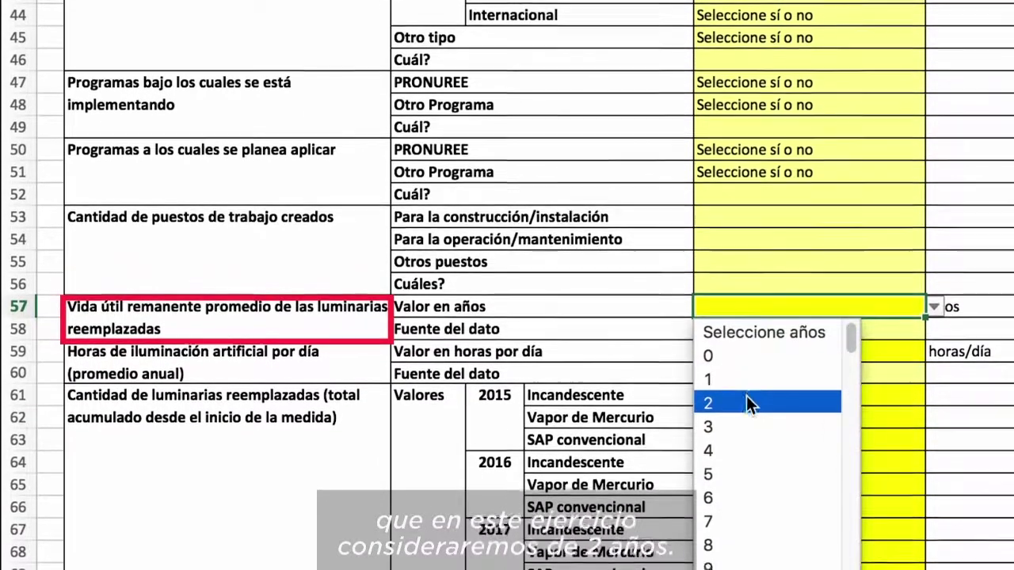
pyautogui.click(746, 402)
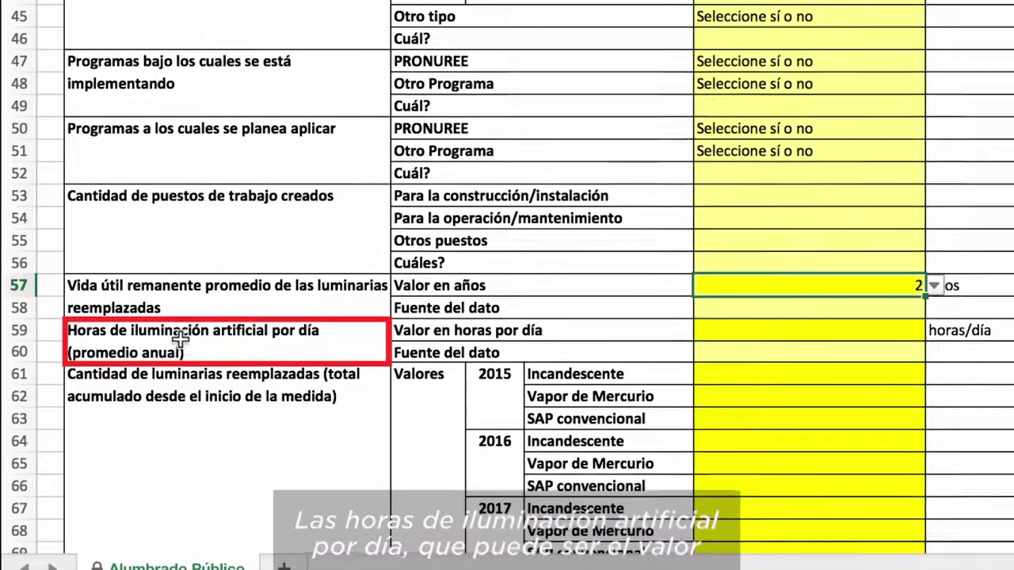
pyautogui.click(919, 331)
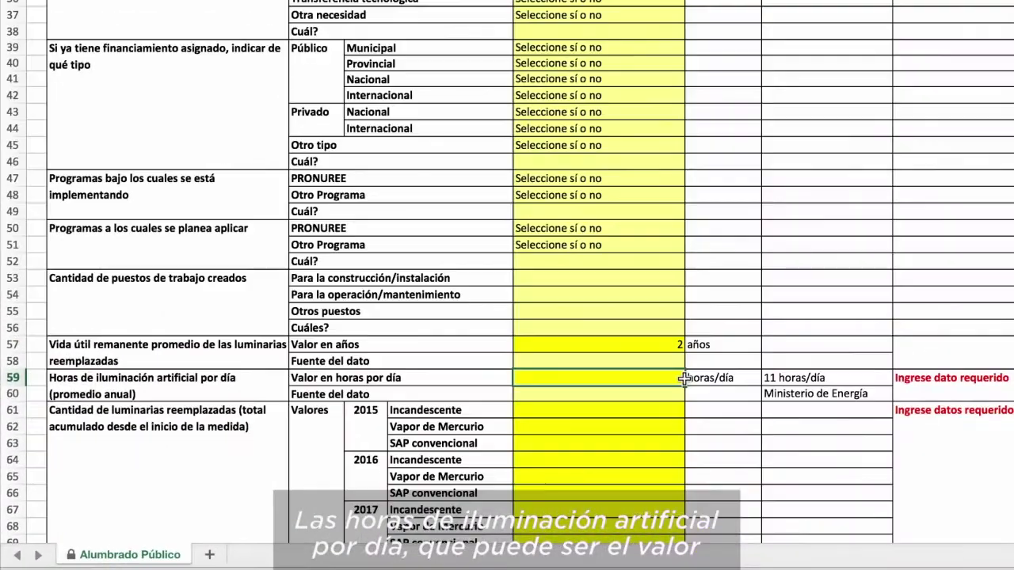
pyautogui.write('11')
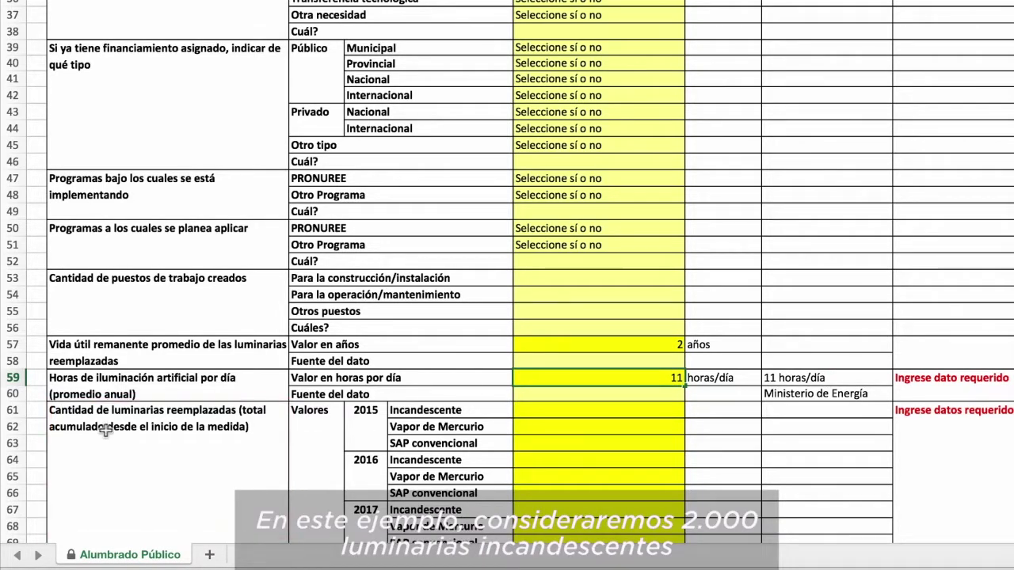
# Step: Enter the cumulative replaced incandescent luminaires as 2000 for 2026 and 4000 for 2027
pyautogui.scroll(-4, 210, 460)
pyautogui.scroll(-10, 210, 457)
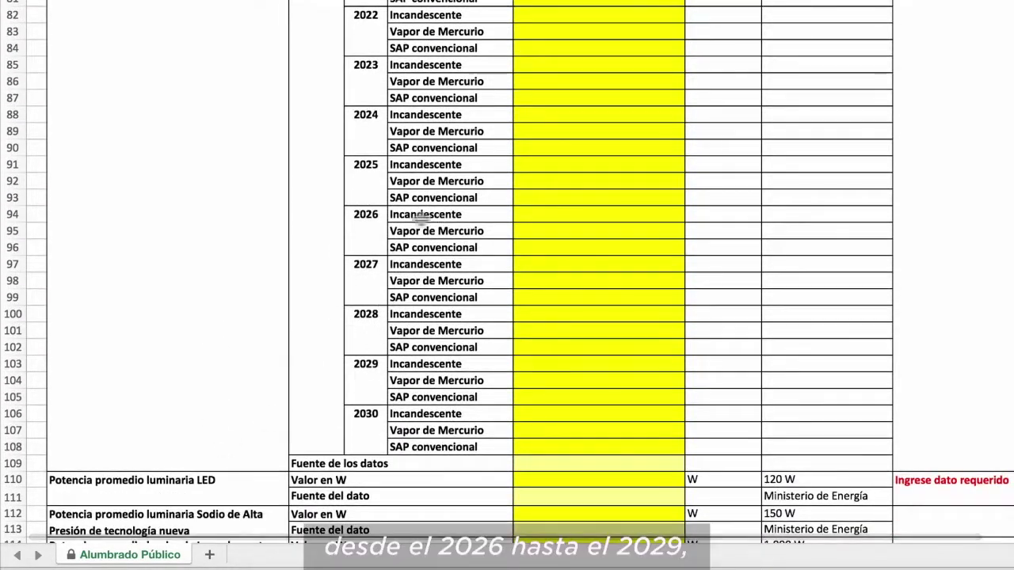
pyautogui.click(536, 210)
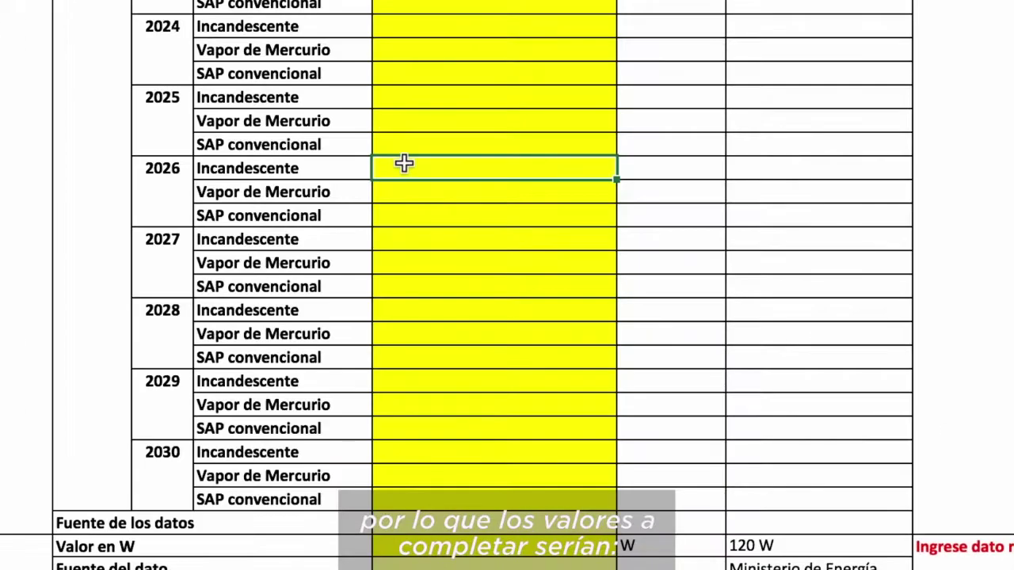
pyautogui.write('2000')
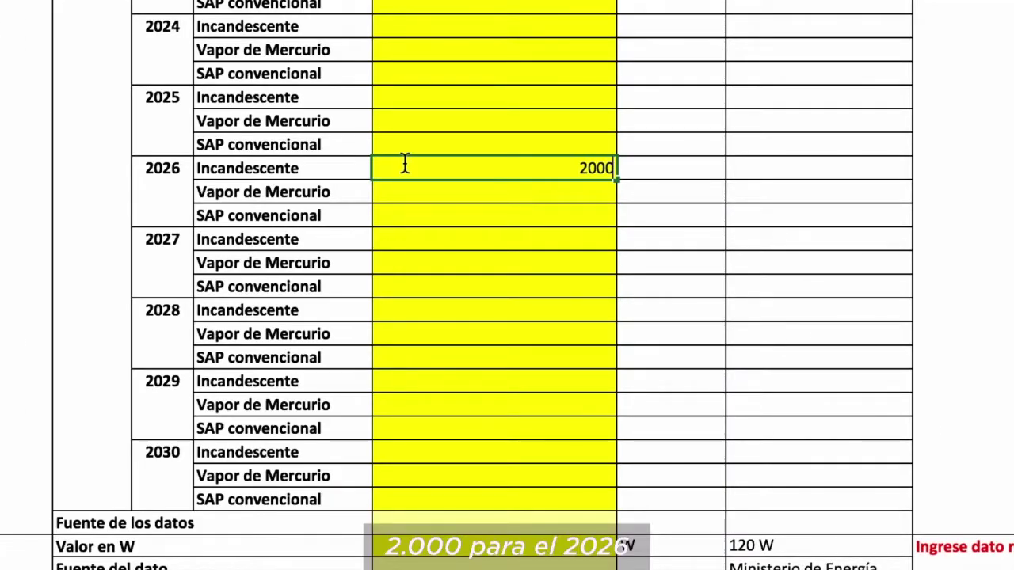
pyautogui.click(422, 238)
pyautogui.write('400')
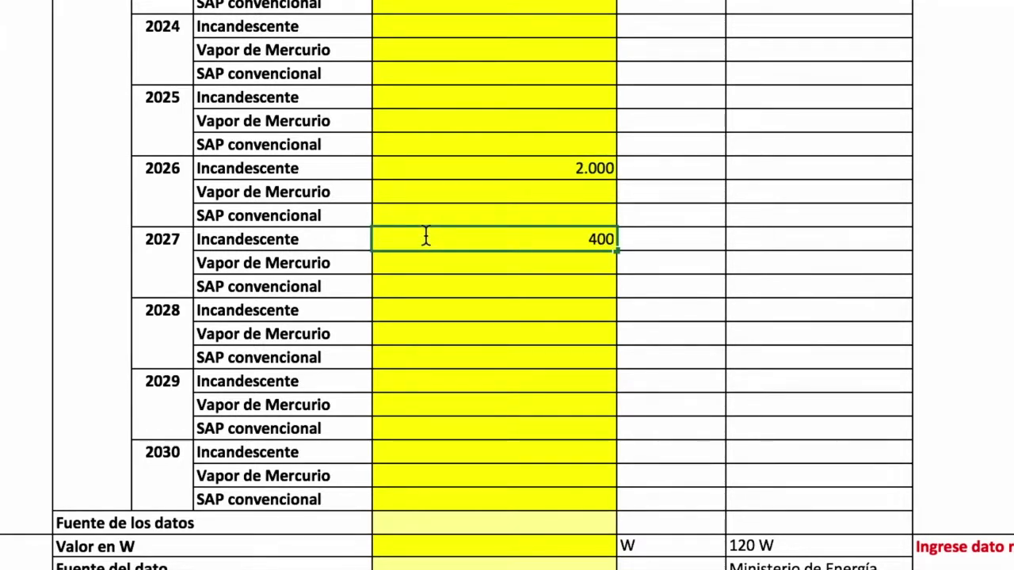
pyautogui.write('0')
# Step: Enter the cumulative replaced incandescent luminaires as 6.000 for 2028 and 8000 for both 2029 and 2030
pyautogui.click(440, 310)
pyautogui.write('6')
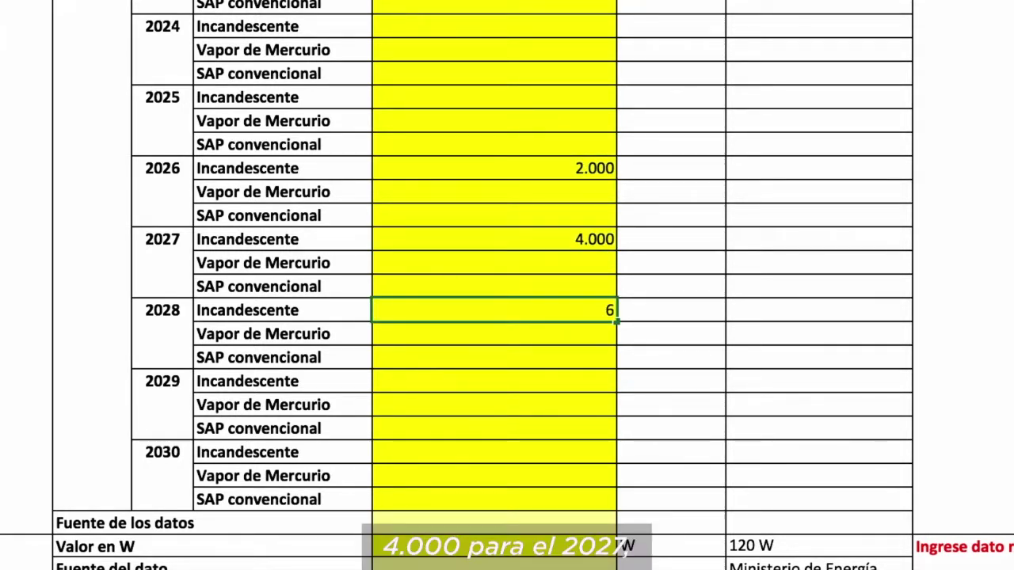
pyautogui.write('.000')
pyautogui.click(440, 381)
pyautogui.write('8000')
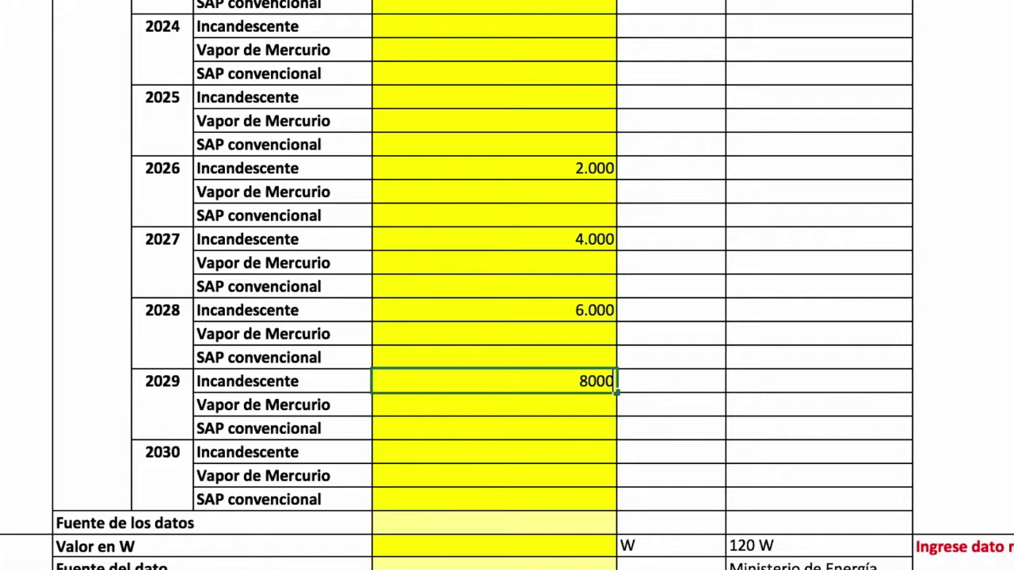
pyautogui.click(440, 452)
pyautogui.write('800')
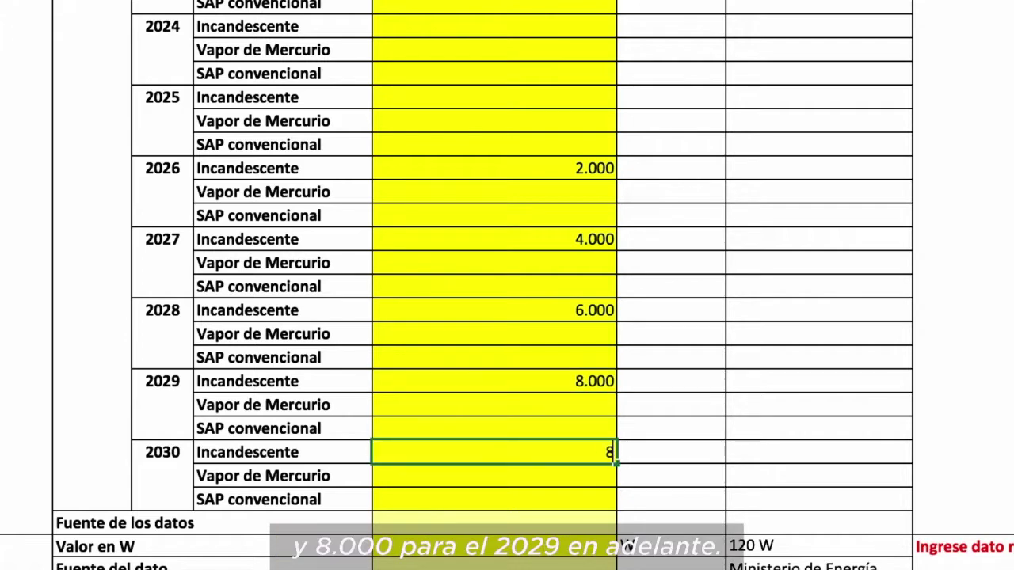
pyautogui.press('Return')
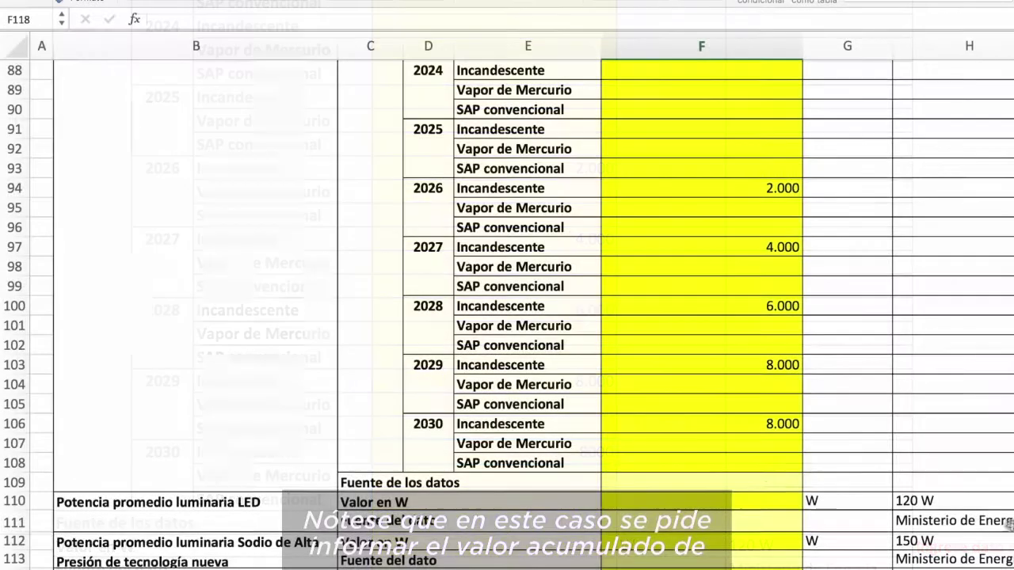
# Step: Set the average power to 120 W for LED luminaires and 1.000 W for incandescent luminaires
pyautogui.scroll(4, 576, 538)
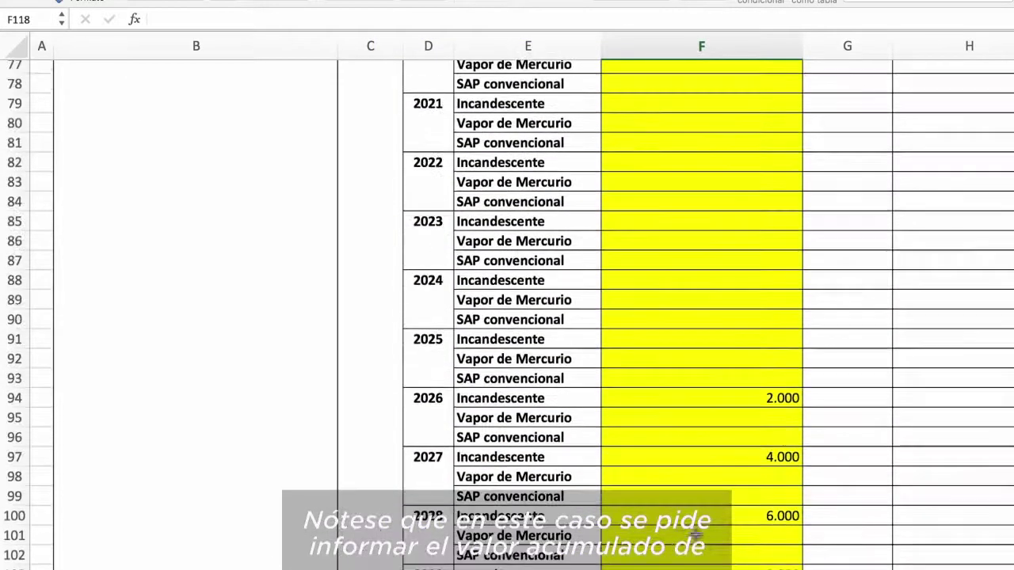
pyautogui.scroll(8, 693, 537)
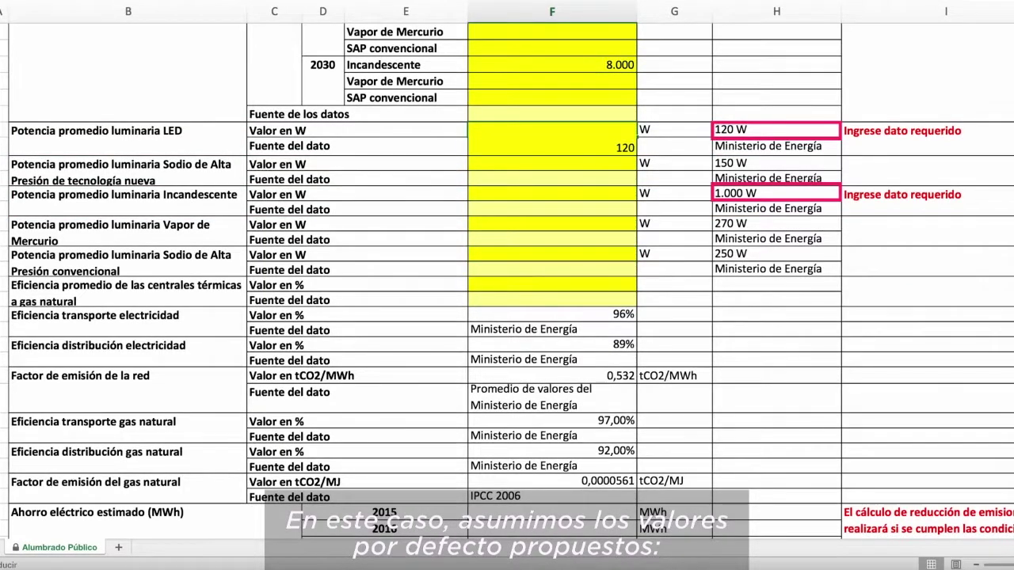
pyautogui.press('Return')
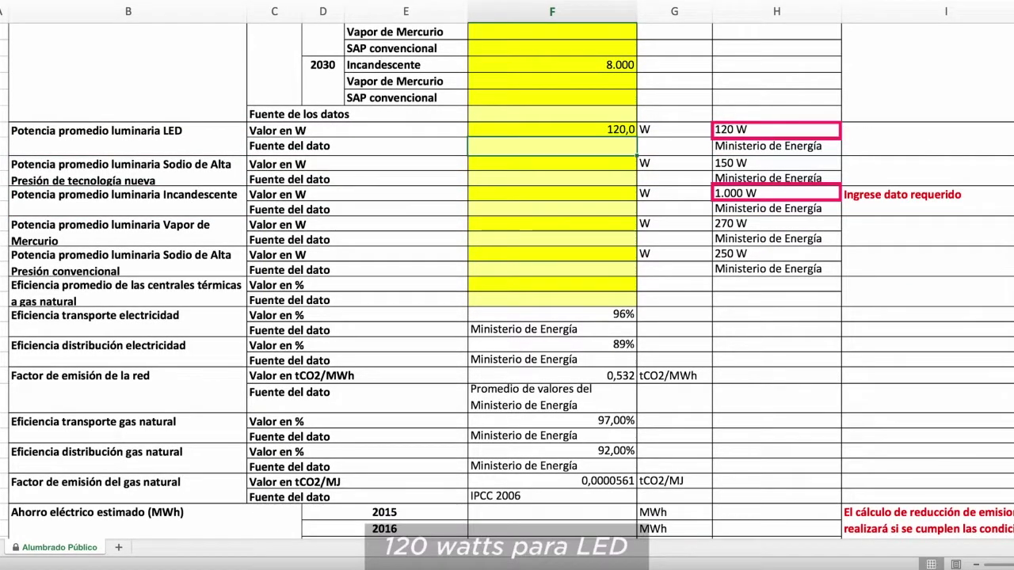
pyautogui.click(575, 192)
pyautogui.write('1.000')
pyautogui.press('Return')
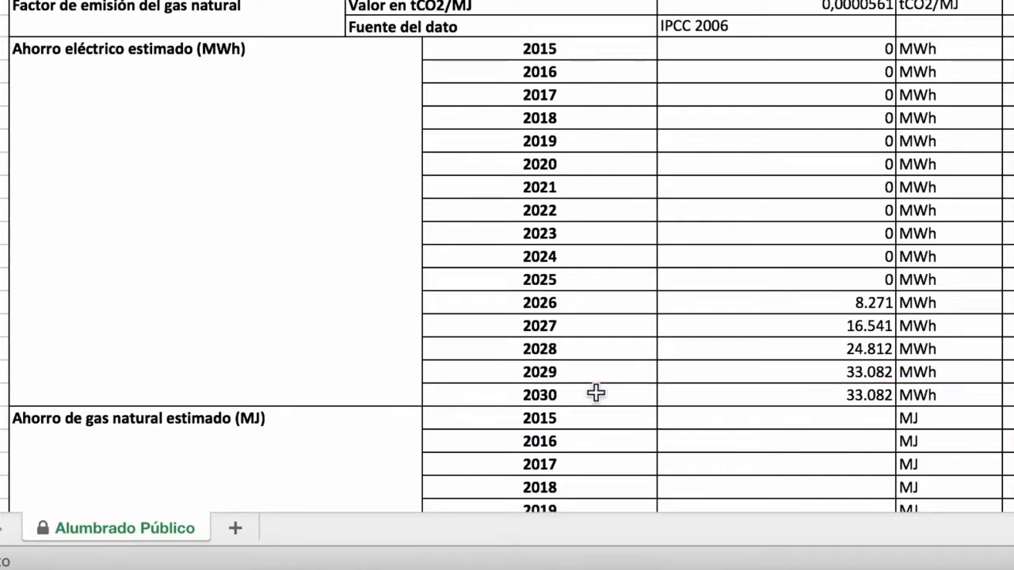
# Step: Review the approximate yearly emission reductions calculated for the measure
pyautogui.scroll(-10, 595, 394)
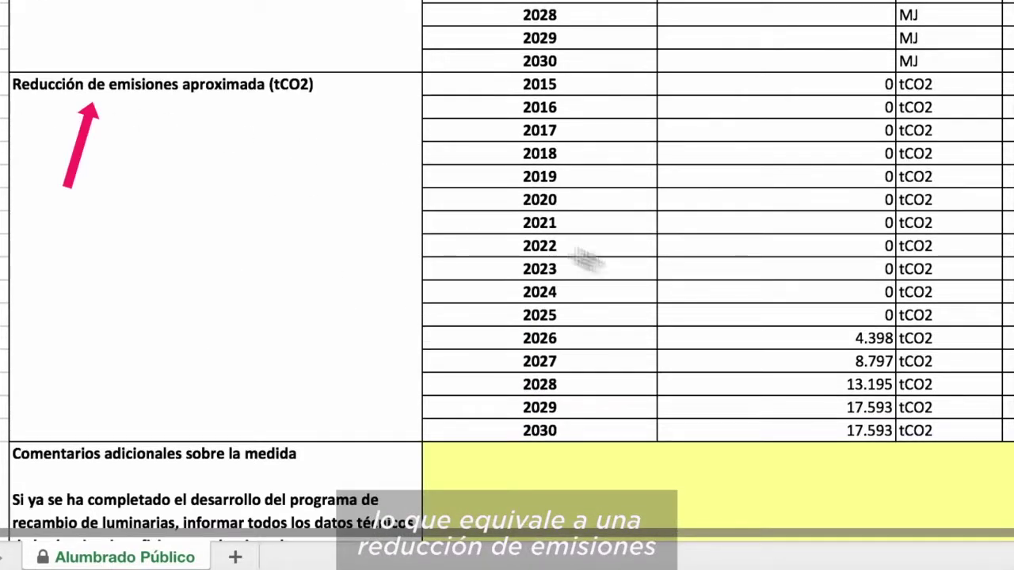